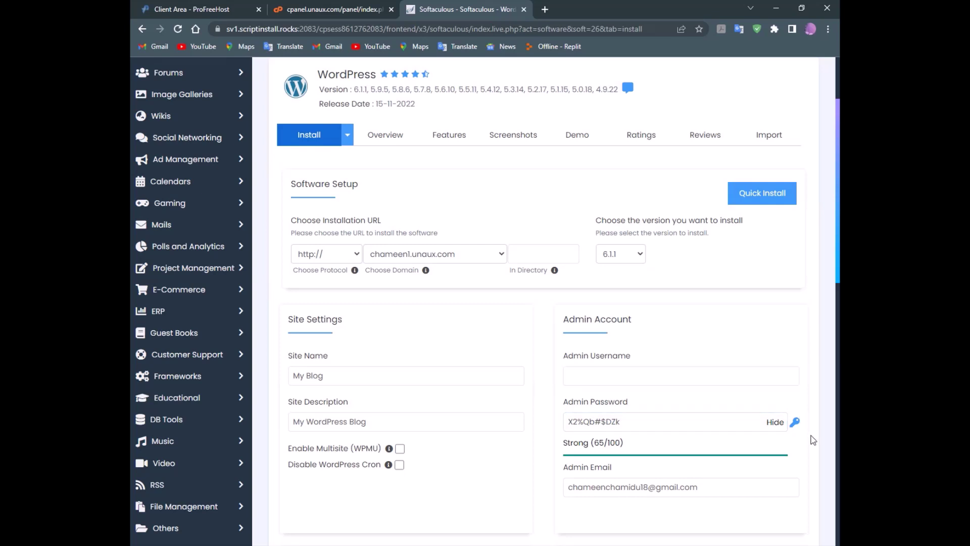
Step: Fill in the WordPress admin username and replace the generated admin password with a custom one
click(657, 372)
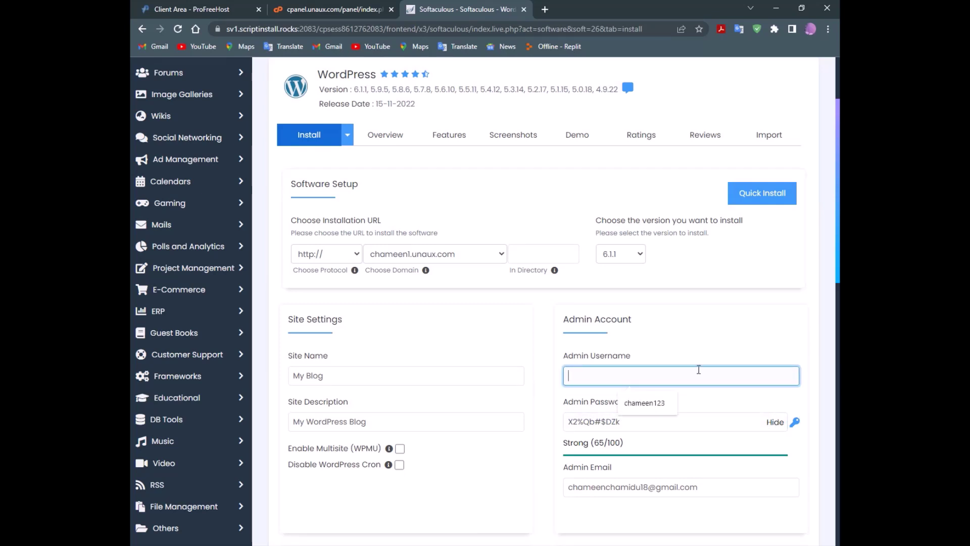
click(628, 398)
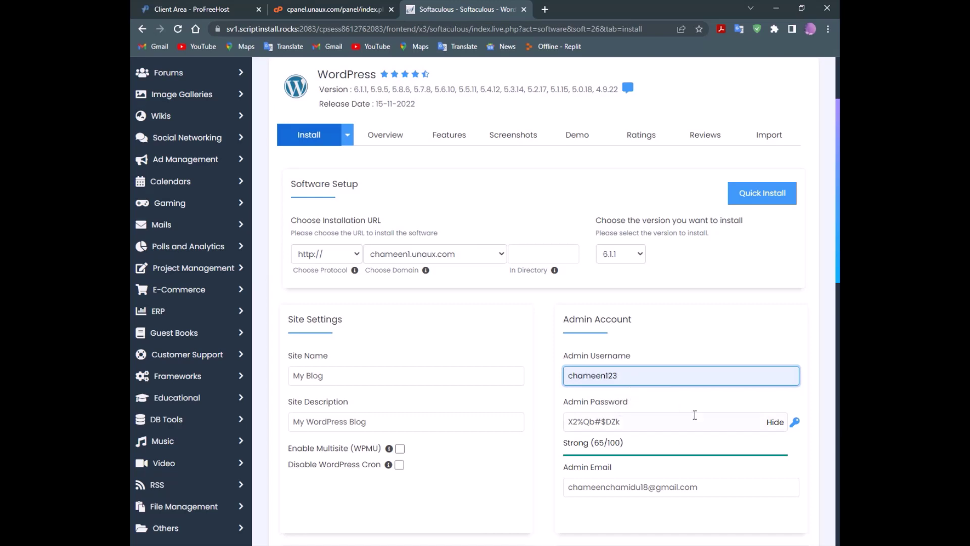
click(775, 422)
click(667, 426)
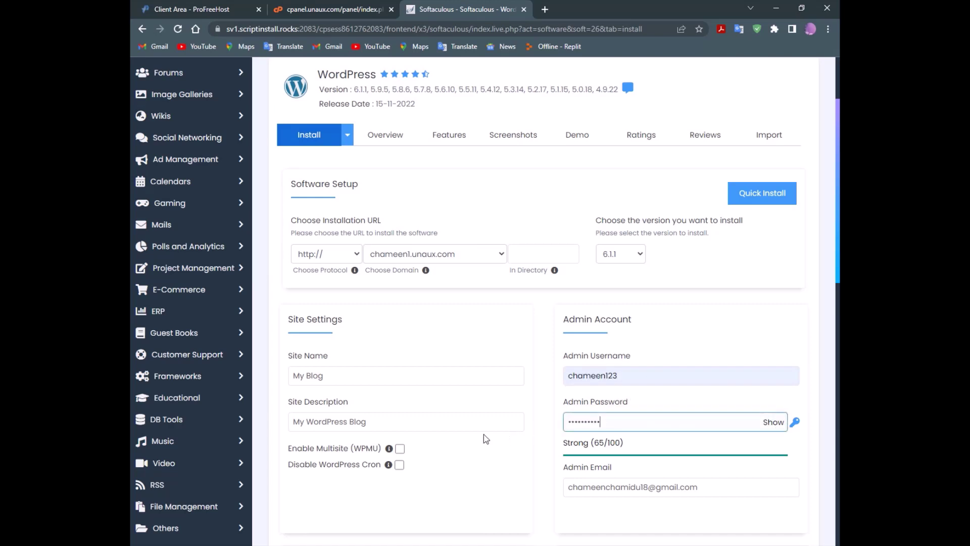
double_click(605, 424)
text(••)
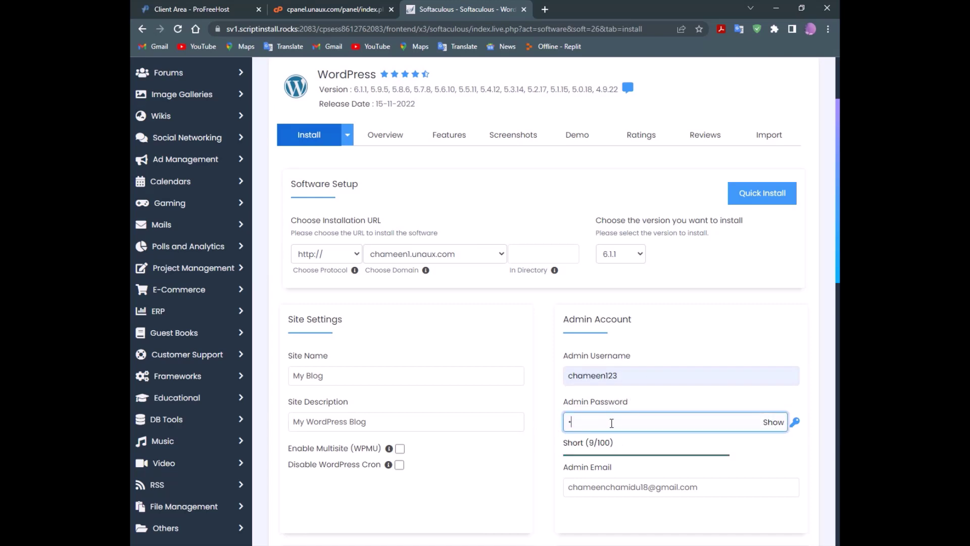
text(••••••)
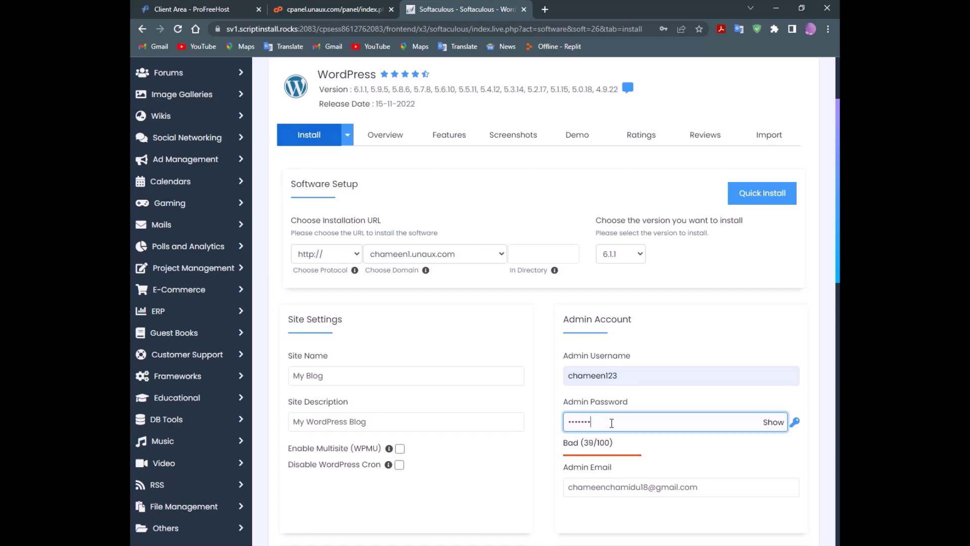
text(•••)
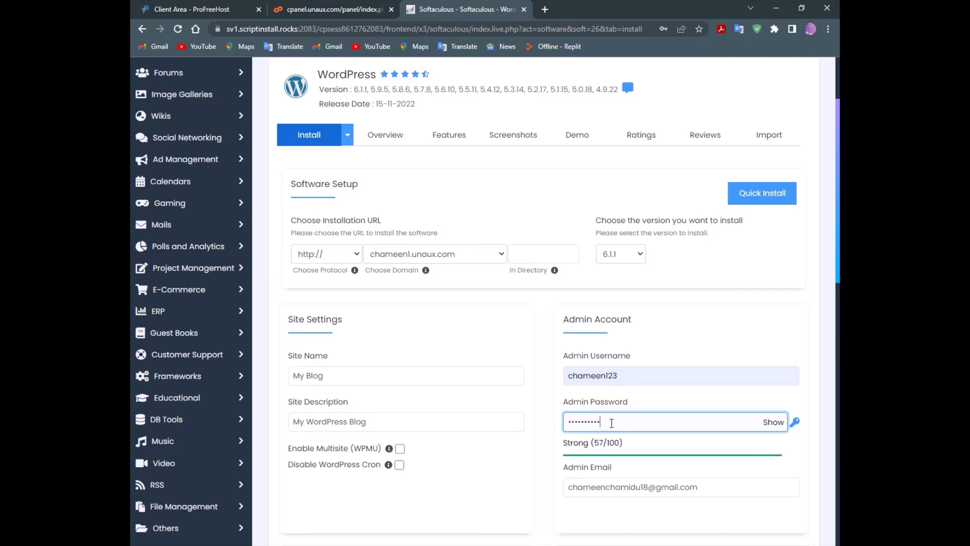
text(••••)
Step: Choose the Photoshoot theme for the WordPress installation and agree to use its demo images
scroll(657, 451, down, 1)
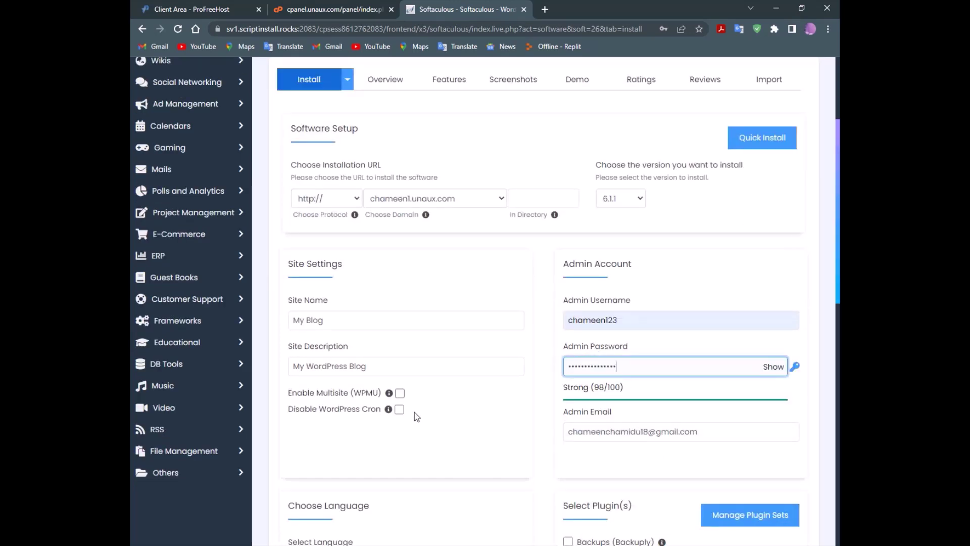
scroll(691, 382, down, 10)
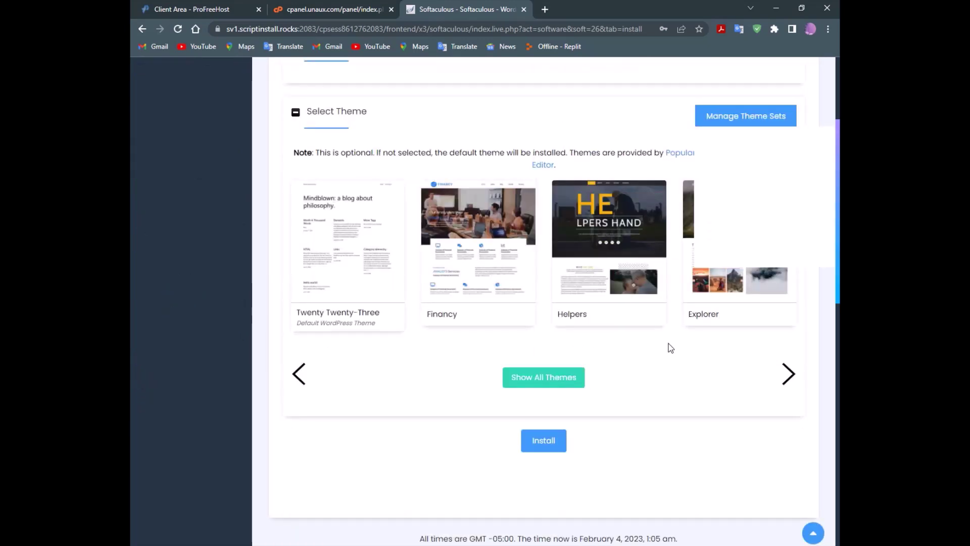
scroll(670, 347, up, 1)
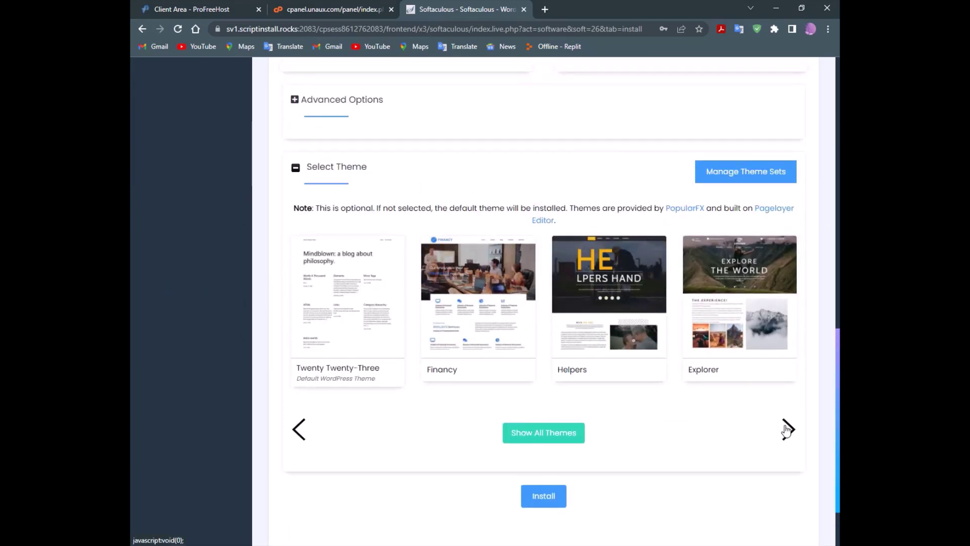
click(787, 430)
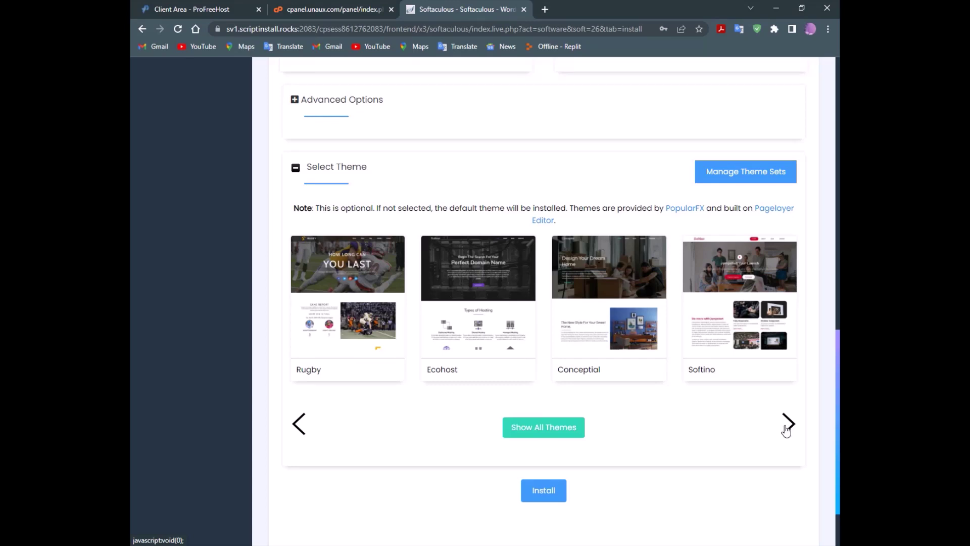
click(786, 429)
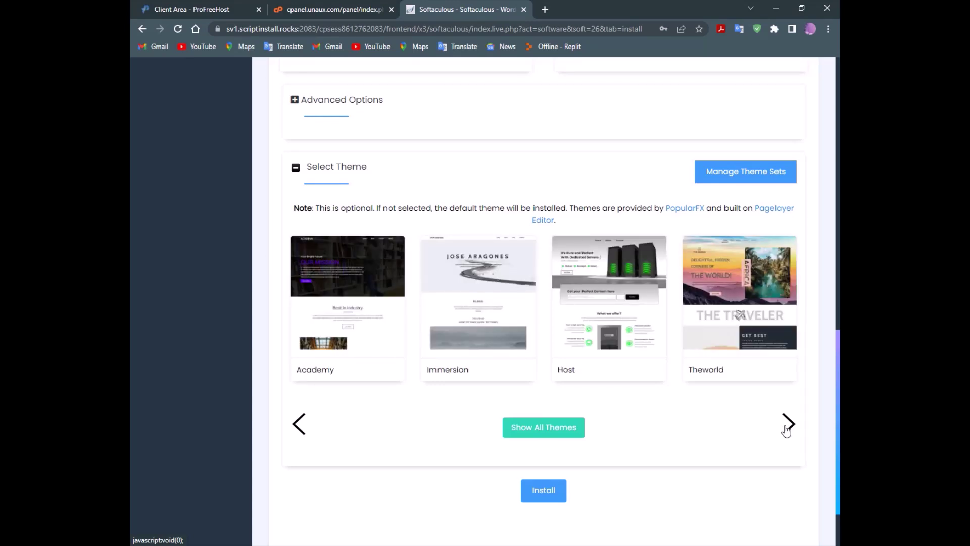
click(786, 430)
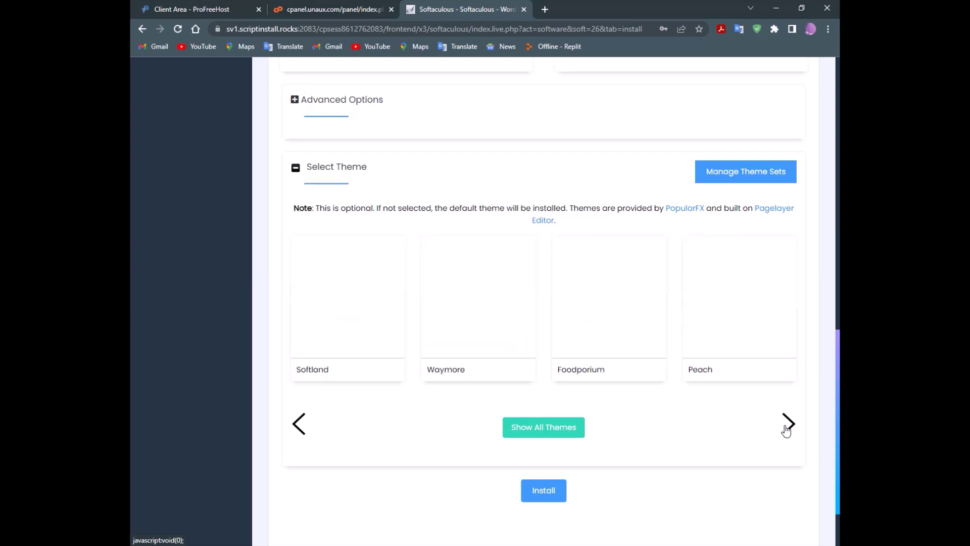
click(786, 429)
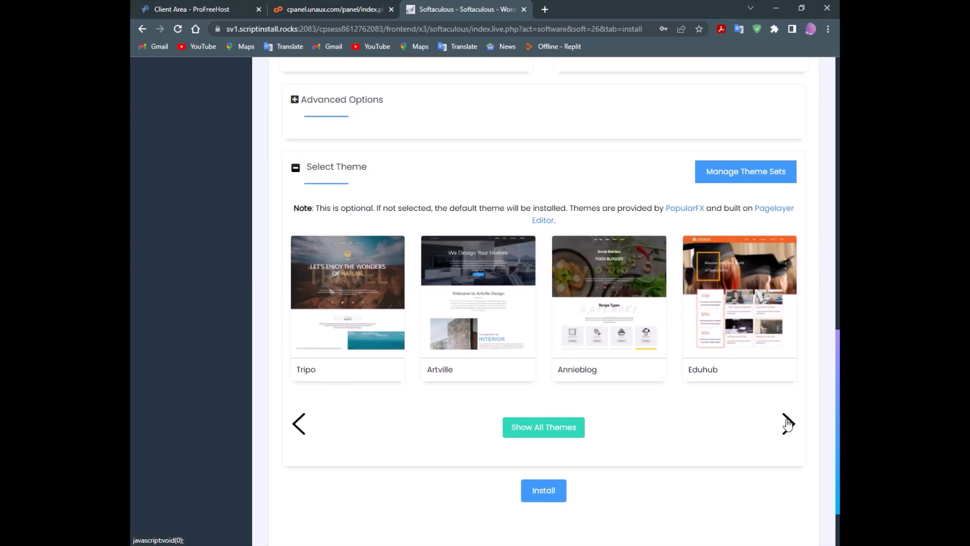
click(787, 424)
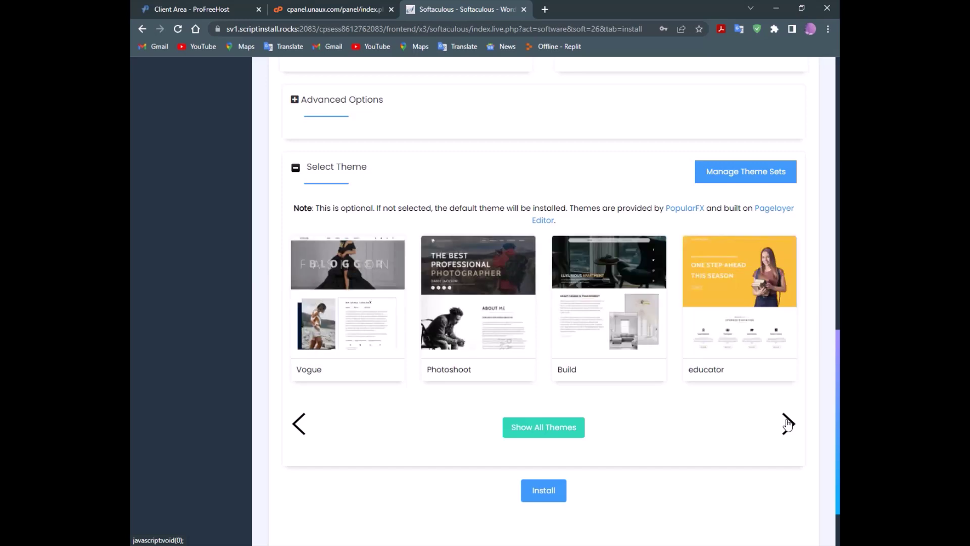
click(461, 323)
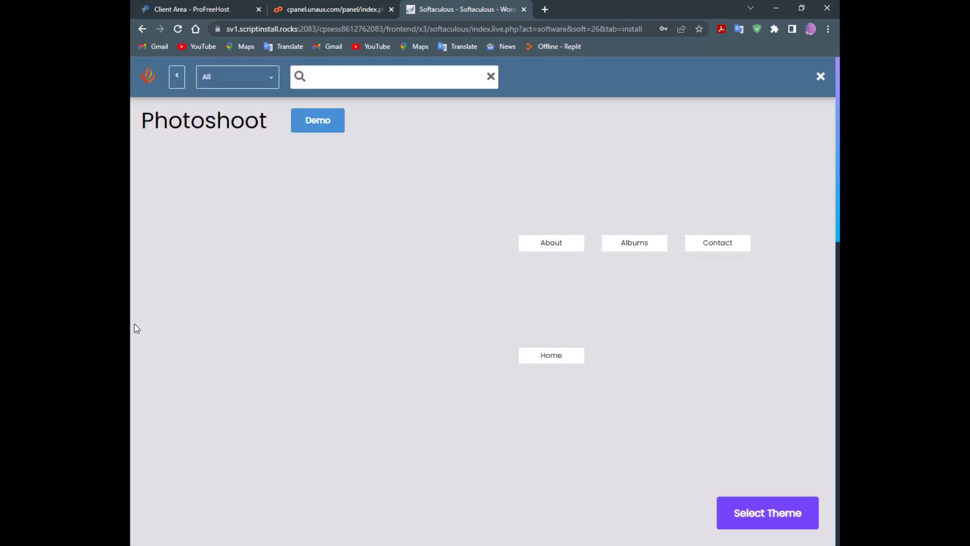
click(761, 512)
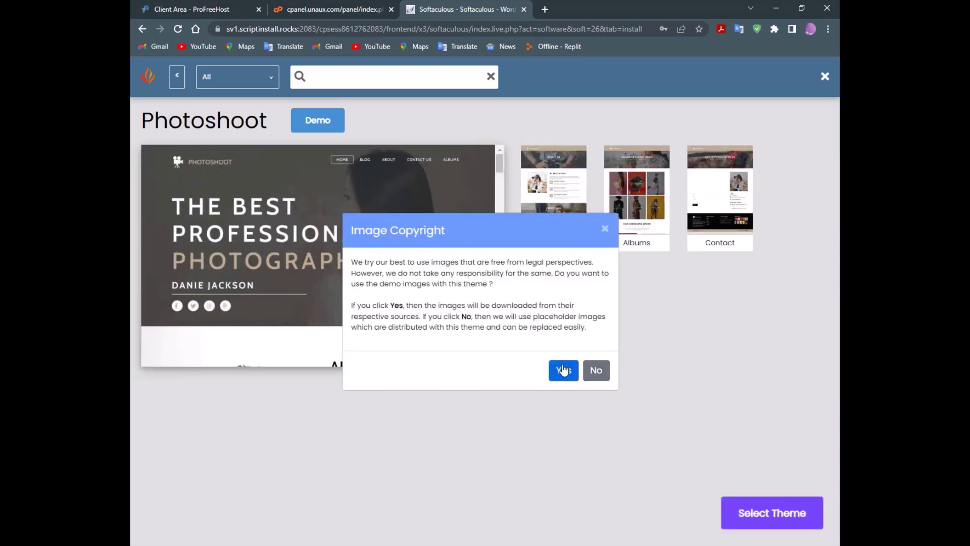
click(564, 370)
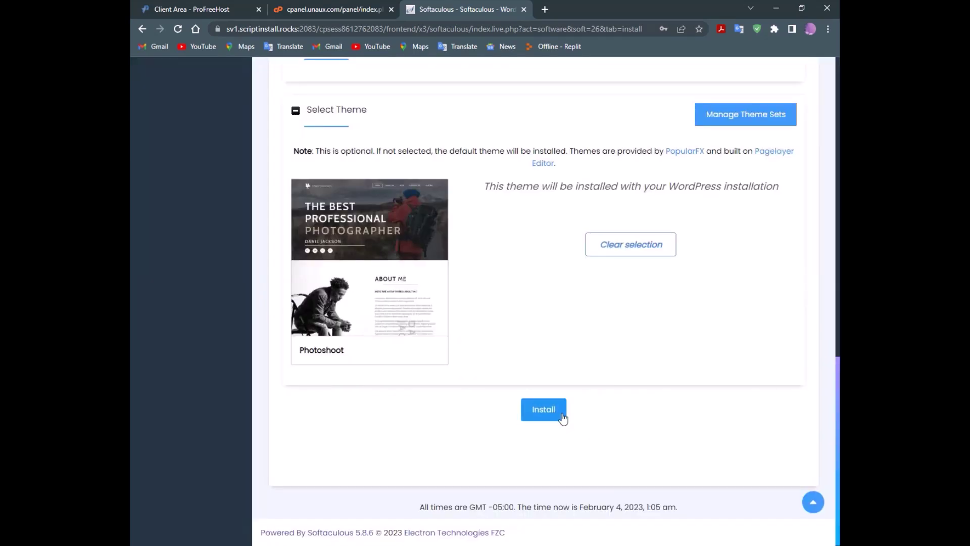
Step: Start the WordPress installation and save the admin login in the browser's password manager
click(535, 412)
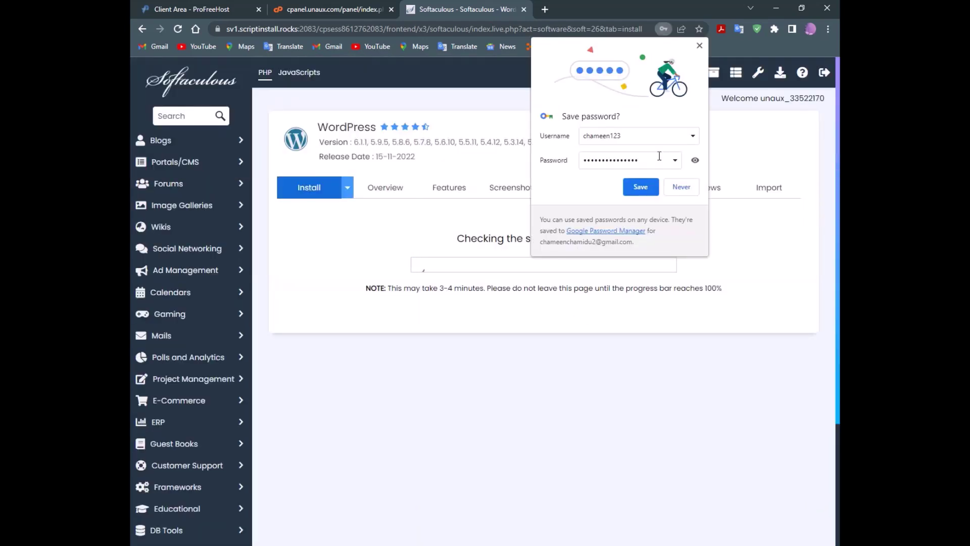
click(648, 189)
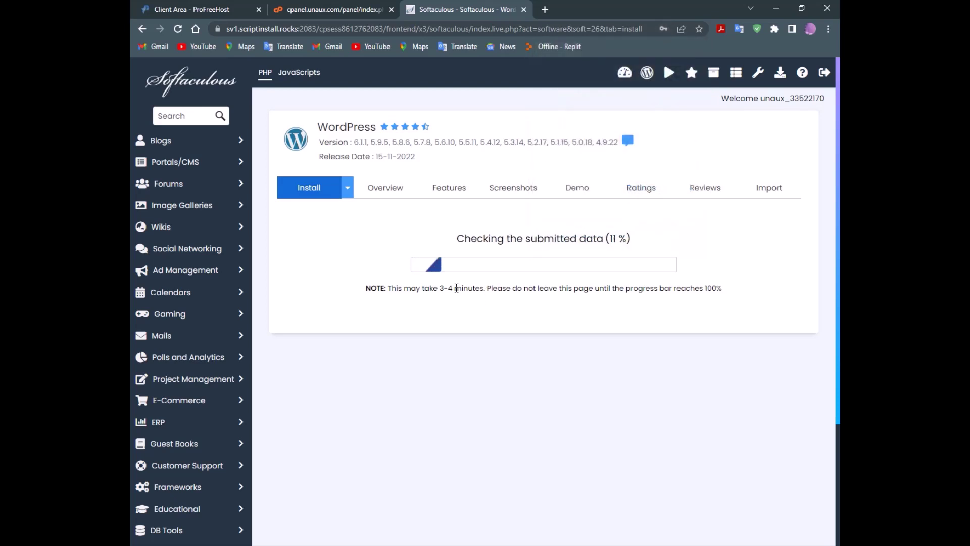
drag(456, 288, 434, 288)
click(461, 313)
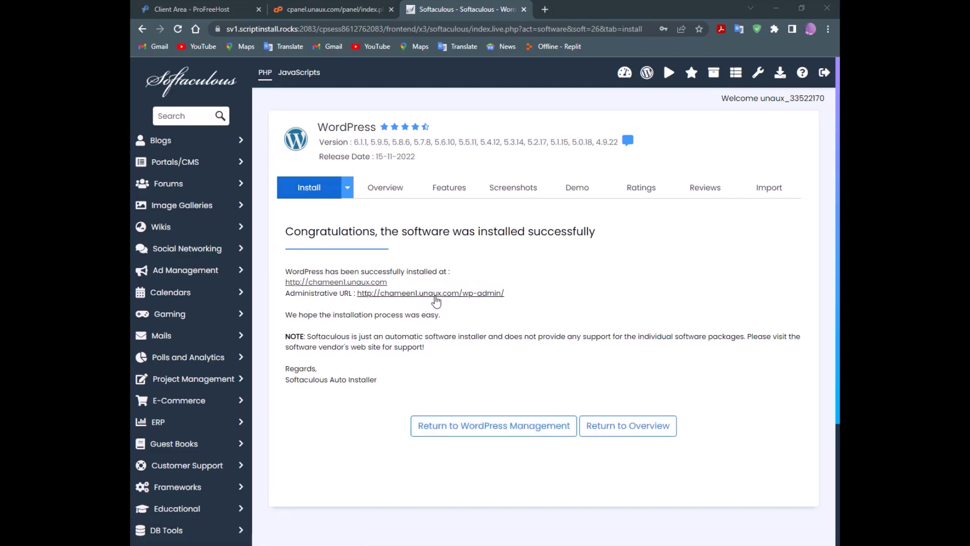
Step: Open the newly installed WordPress site's front-end address in a new browser tab and switch to it
right_click(436, 300)
click(424, 306)
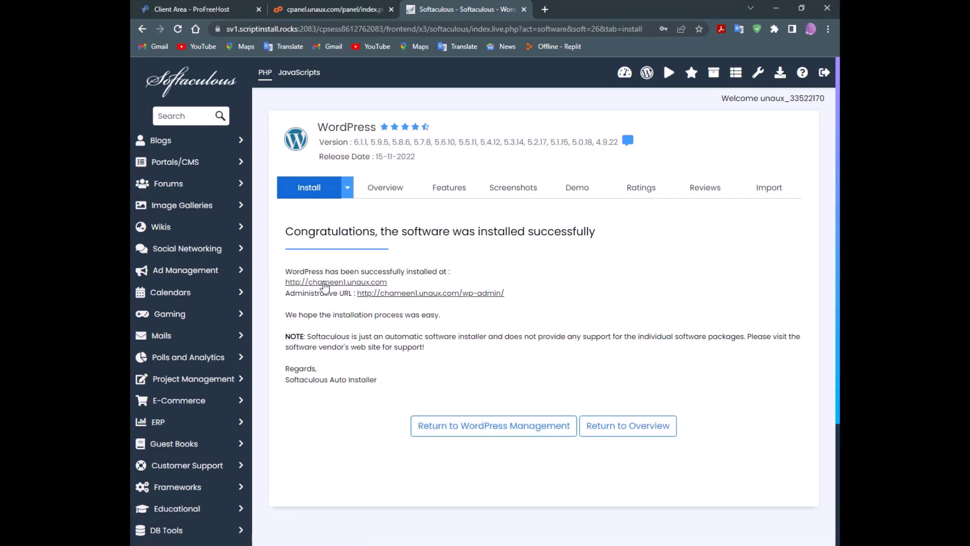
right_click(324, 282)
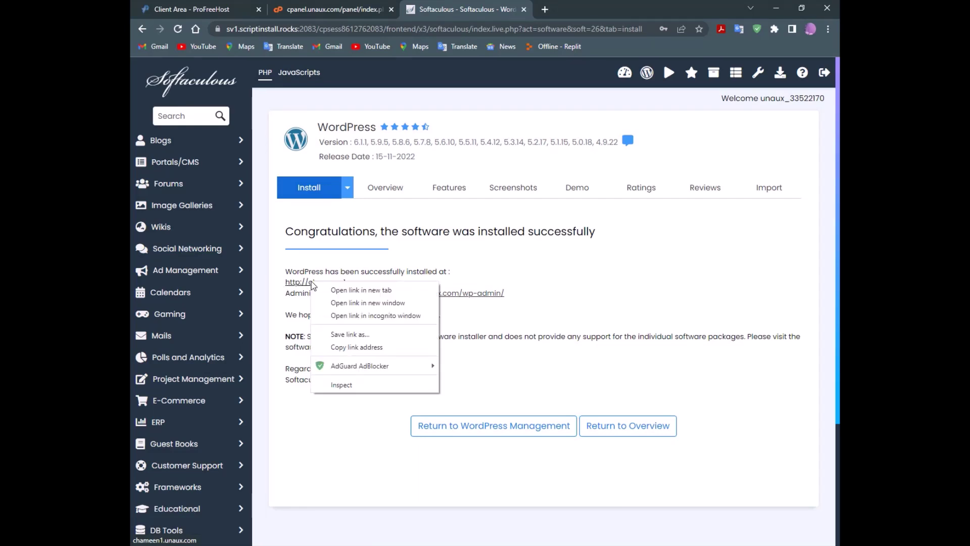
click(324, 292)
click(568, 9)
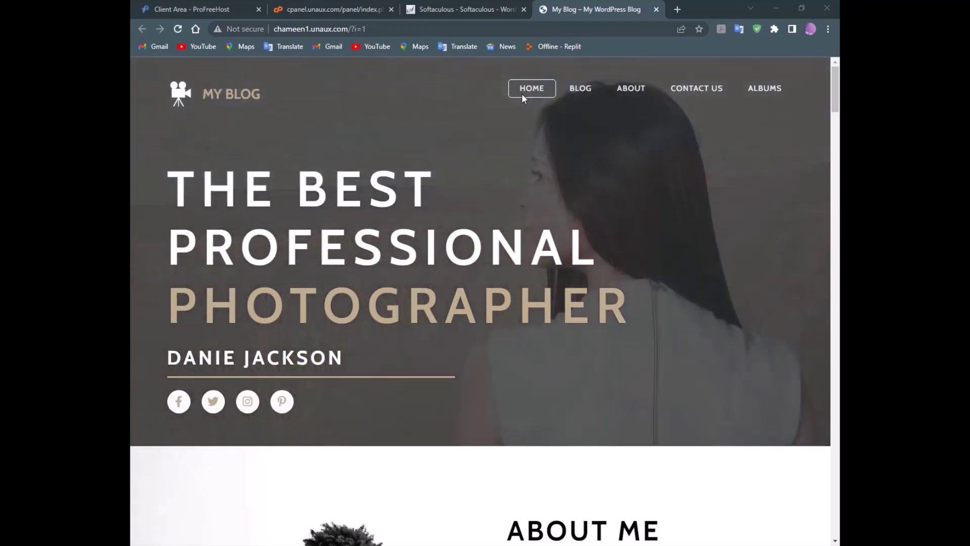
Step: Examine the new site's home page, from the header and About Me section through the photography services and portfolio images
scroll(370, 282, down, 2)
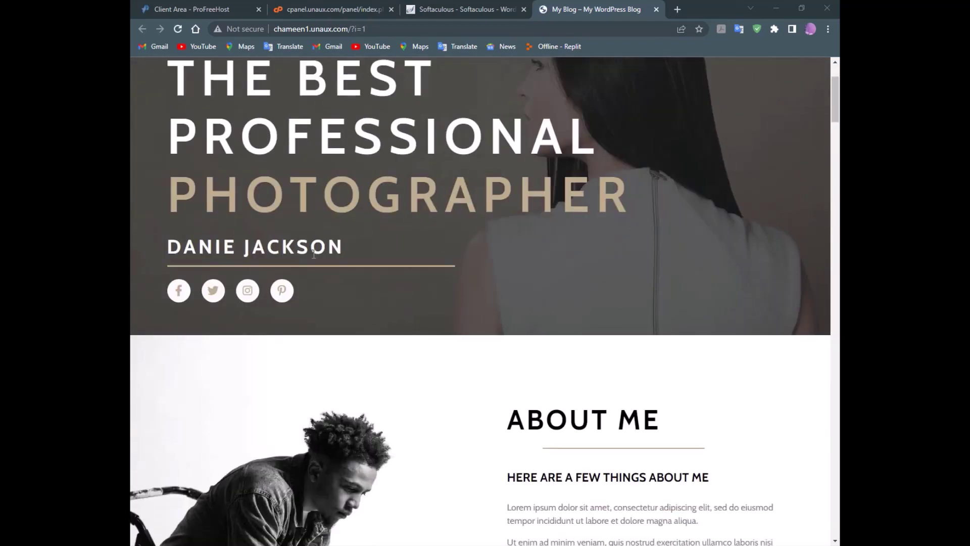
scroll(399, 344, down, 3)
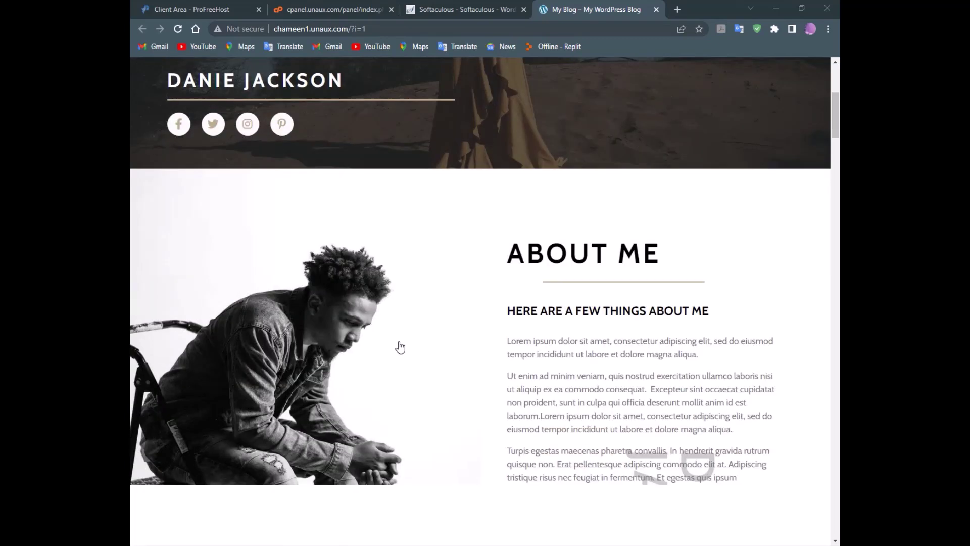
scroll(442, 306, up, 1)
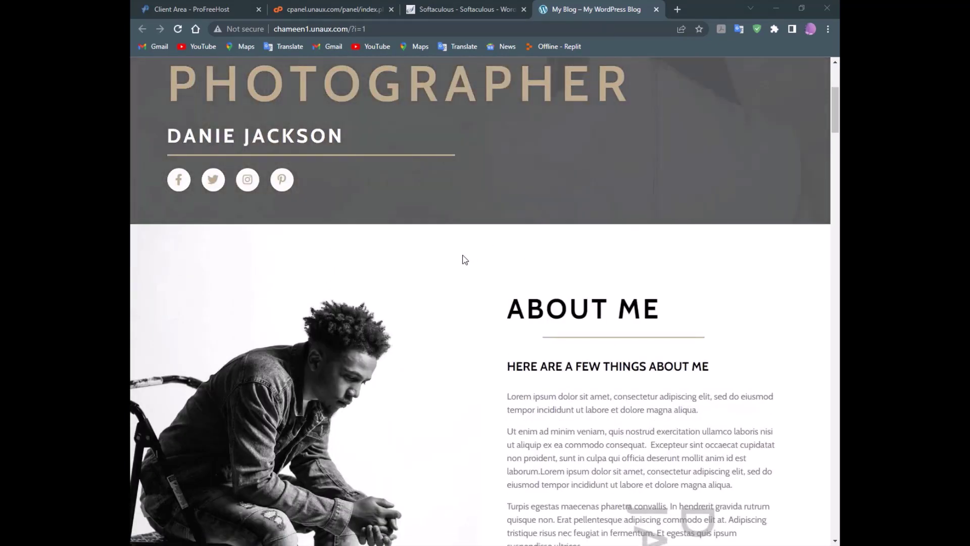
scroll(460, 258, down, 1)
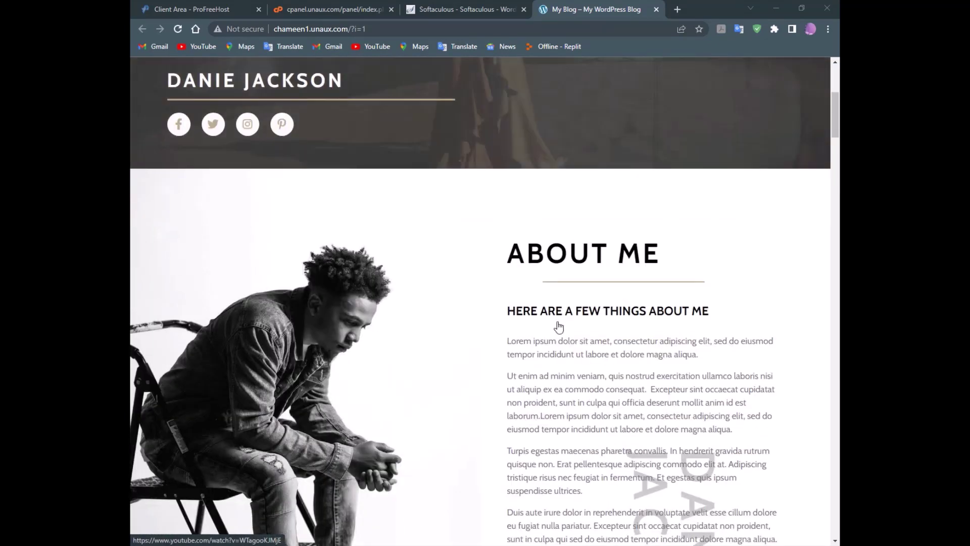
scroll(454, 273, down, 3)
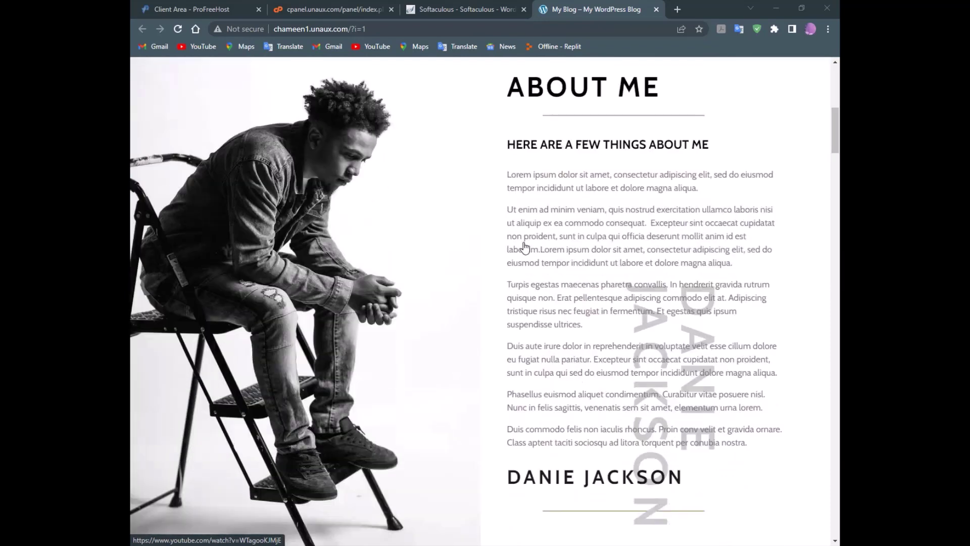
scroll(536, 403, down, 3)
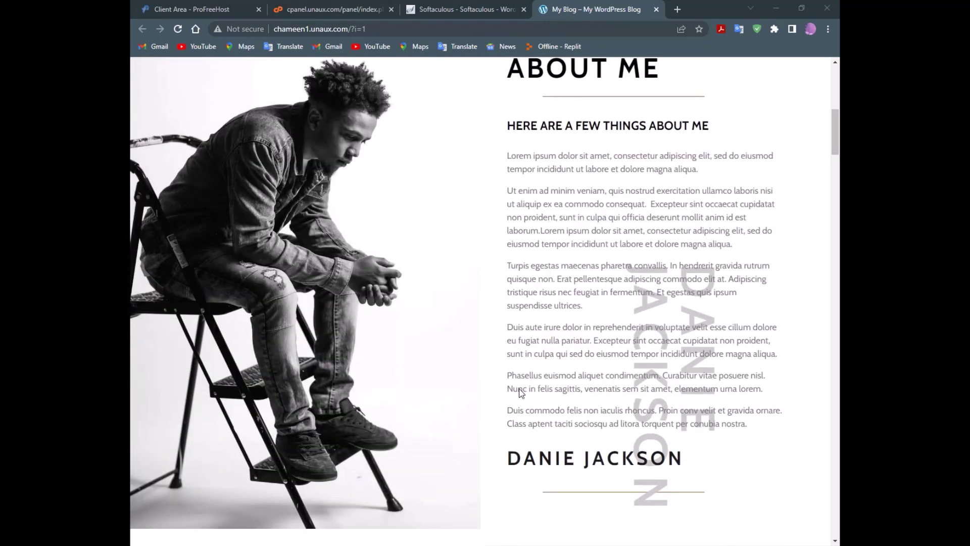
scroll(546, 349, down, 2)
scroll(575, 326, down, 1)
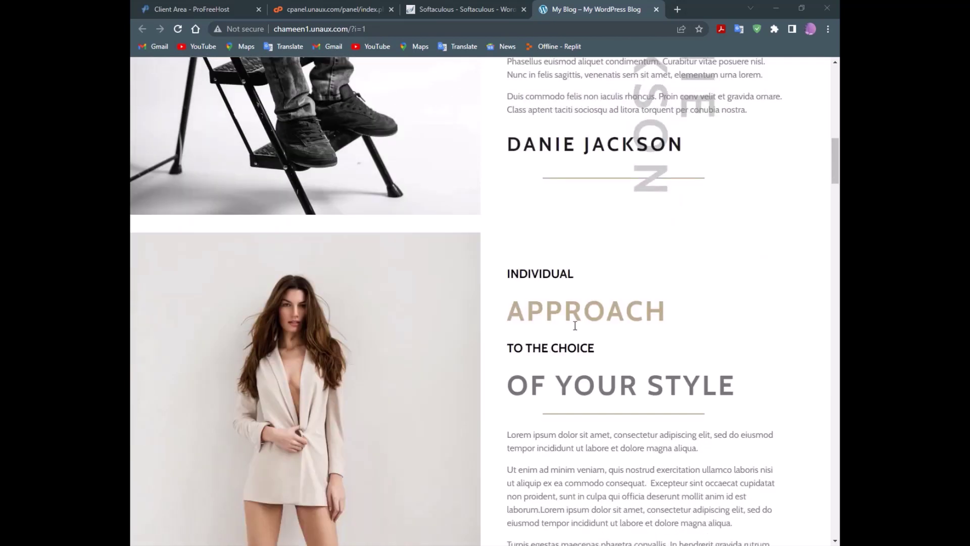
scroll(584, 290, down, 10)
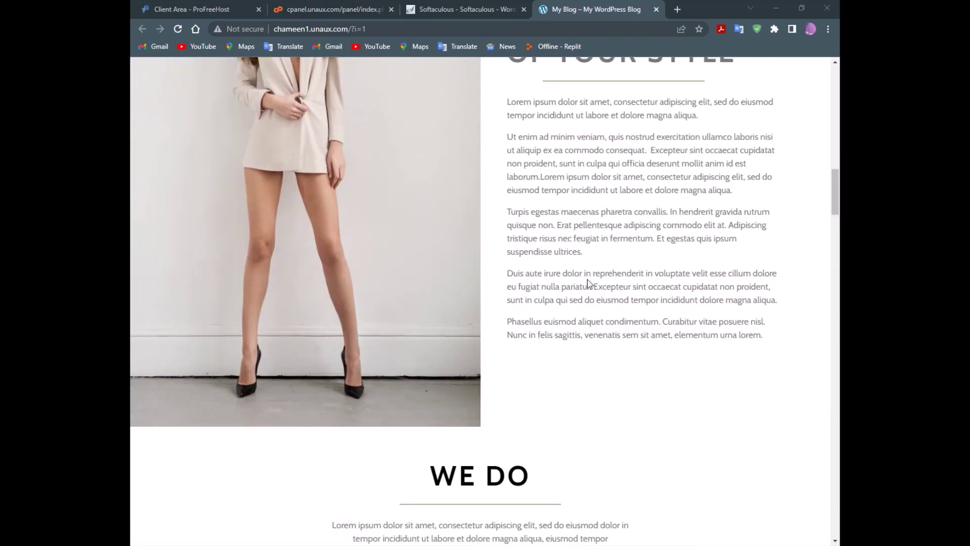
scroll(585, 282, up, 6)
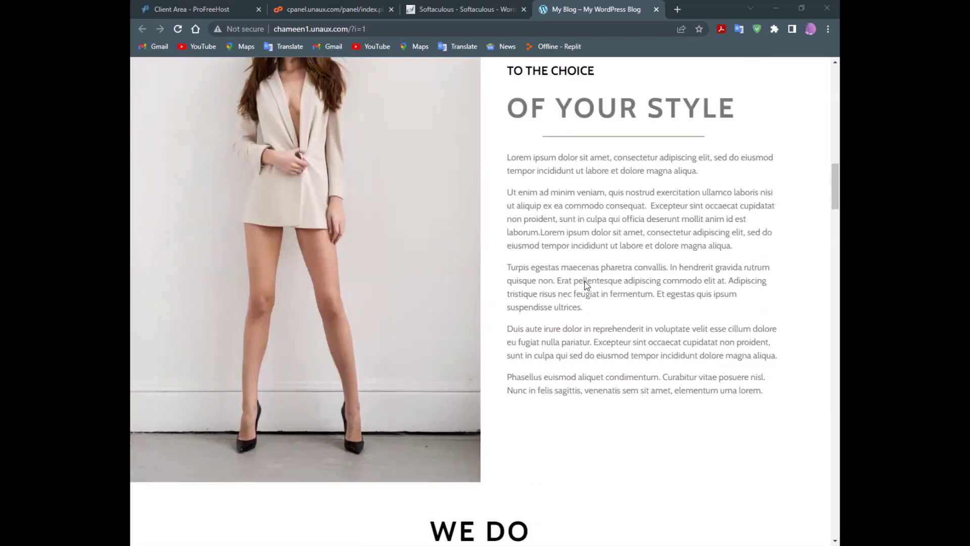
scroll(584, 281, down, 7)
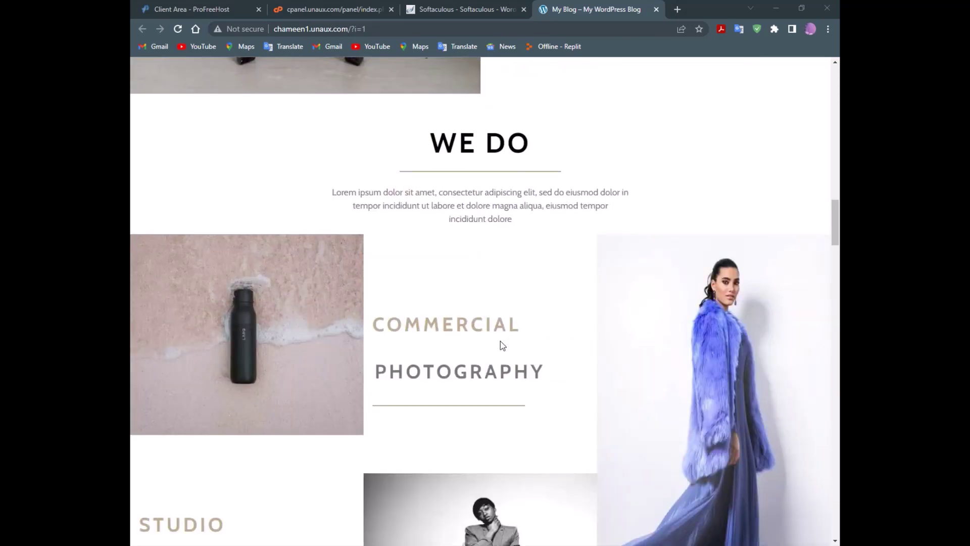
scroll(508, 321, down, 7)
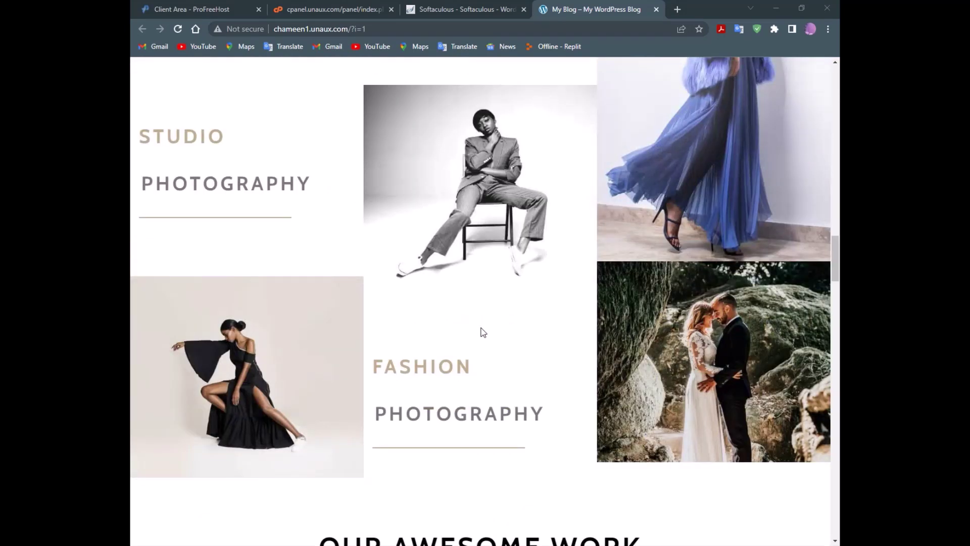
scroll(480, 329, down, 9)
scroll(478, 326, down, 12)
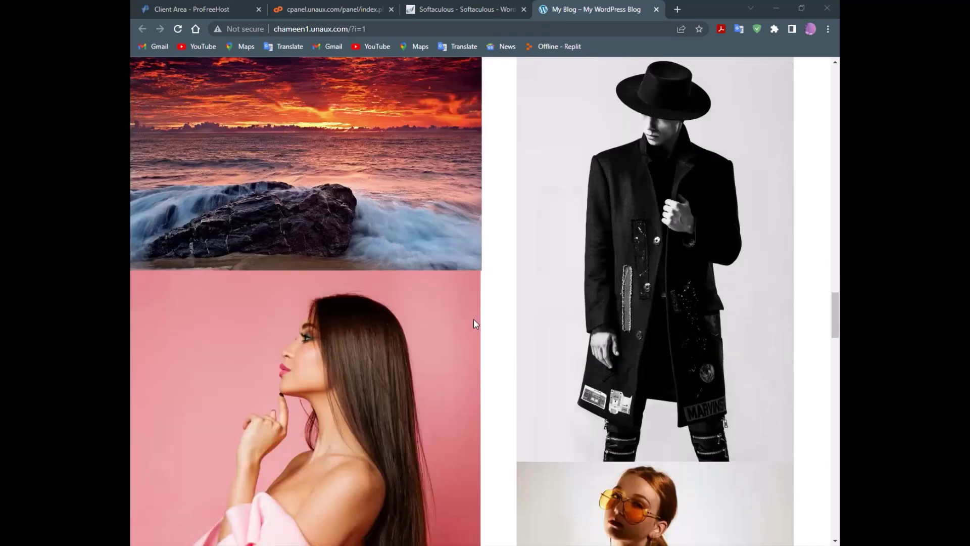
Step: Examine the rest of the home page, from the remaining portfolio images through the statistics and testimonial to the footer, and return to the header
scroll(363, 384, down, 14)
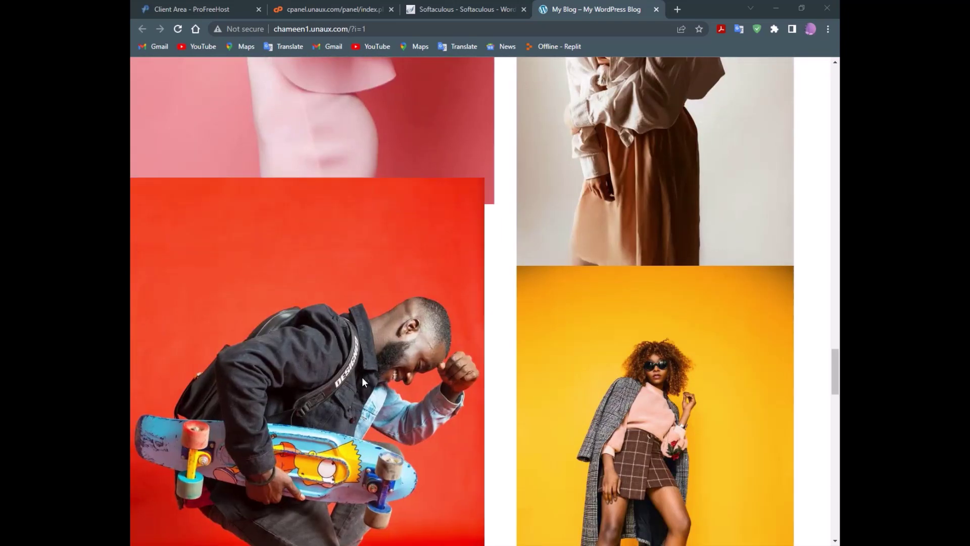
scroll(512, 338, down, 12)
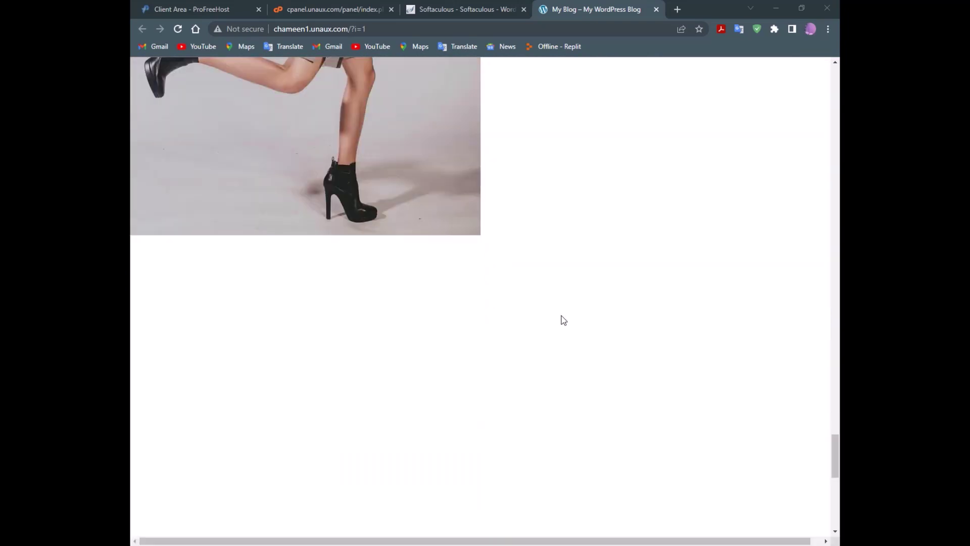
scroll(552, 333, up, 4)
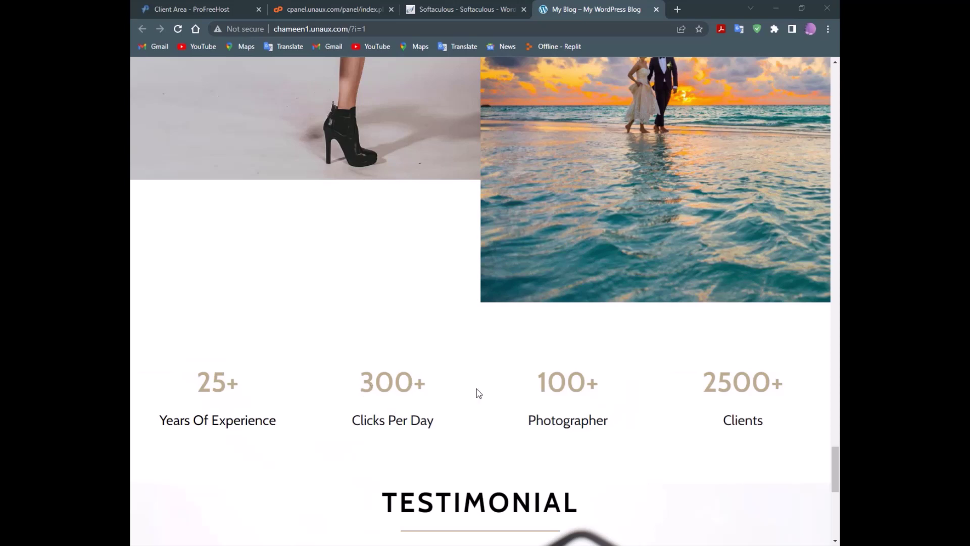
scroll(517, 395, down, 10)
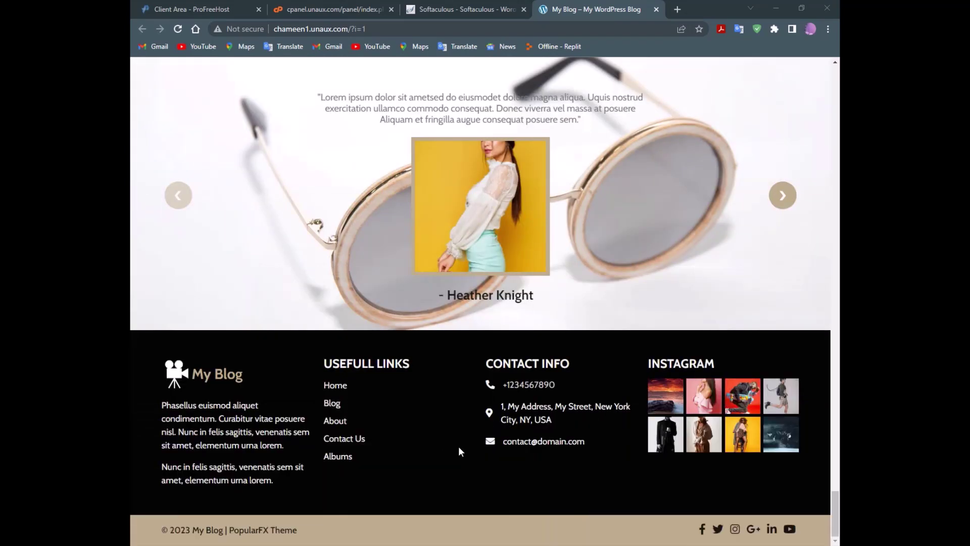
scroll(428, 359, up, 15)
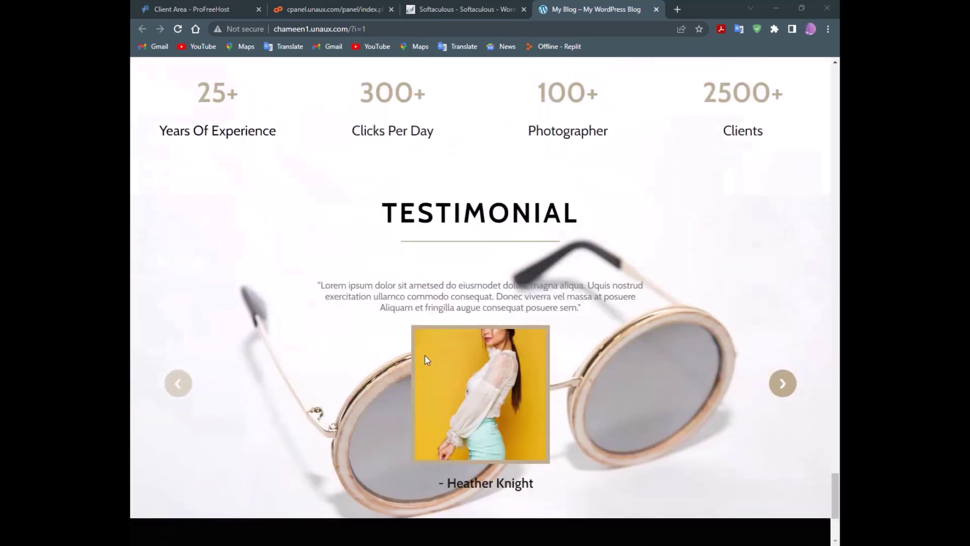
scroll(425, 355, up, 20)
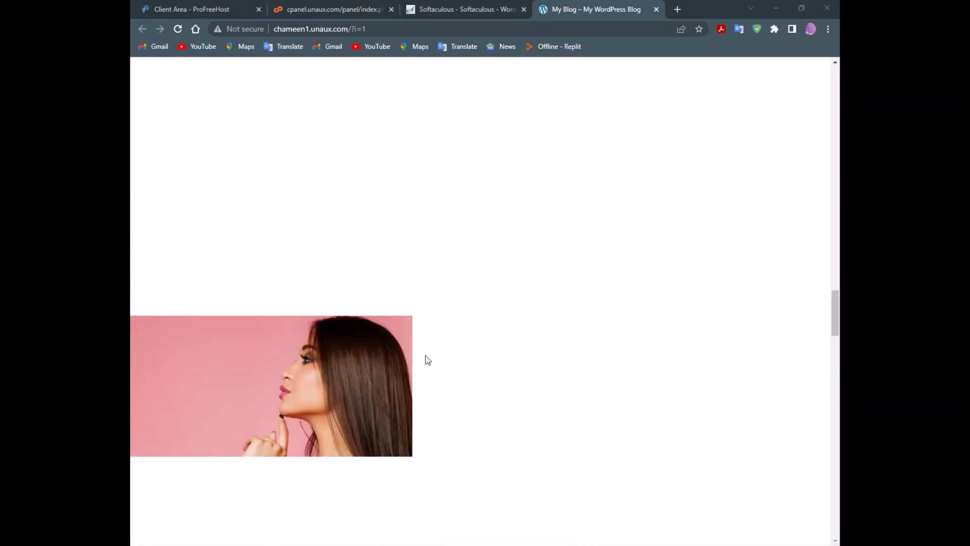
scroll(428, 360, up, 6)
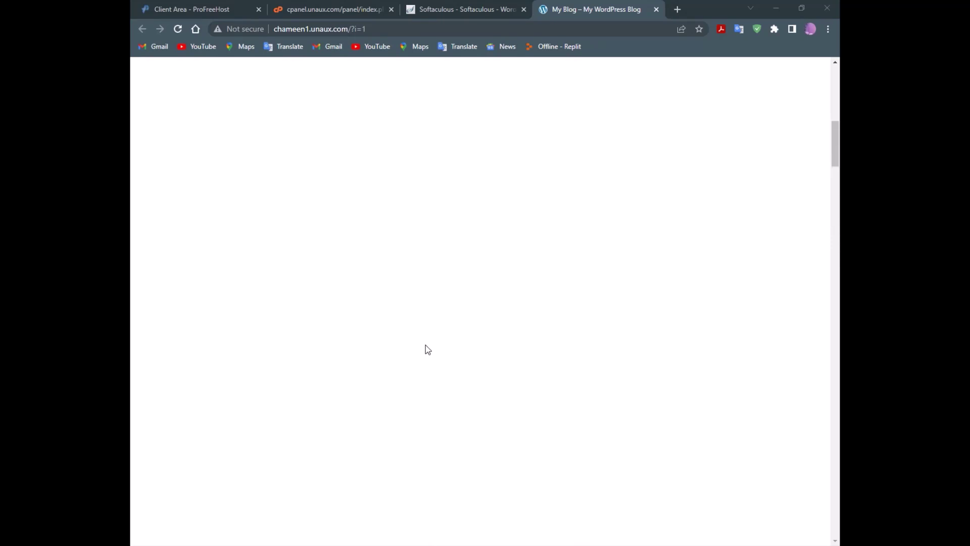
scroll(426, 345, up, 10)
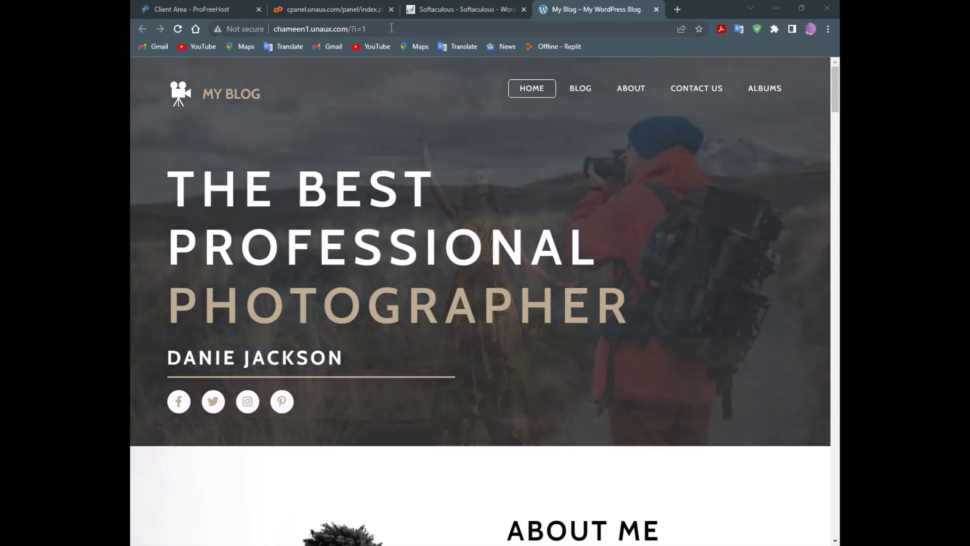
Step: Replace the query part of the site's address with wp-admin and load chameen1.unaux.com/wp-admin
click(405, 34)
click(404, 32)
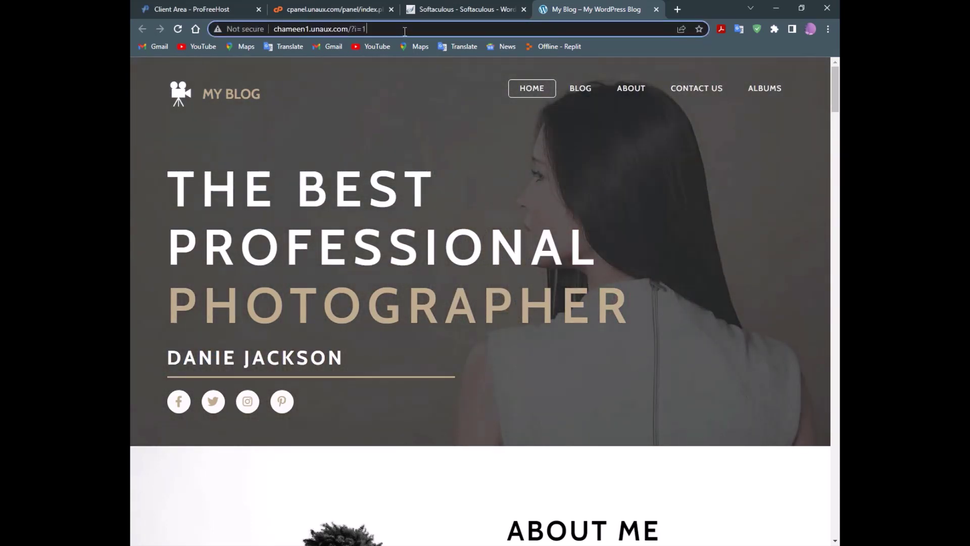
key(BackSpace)
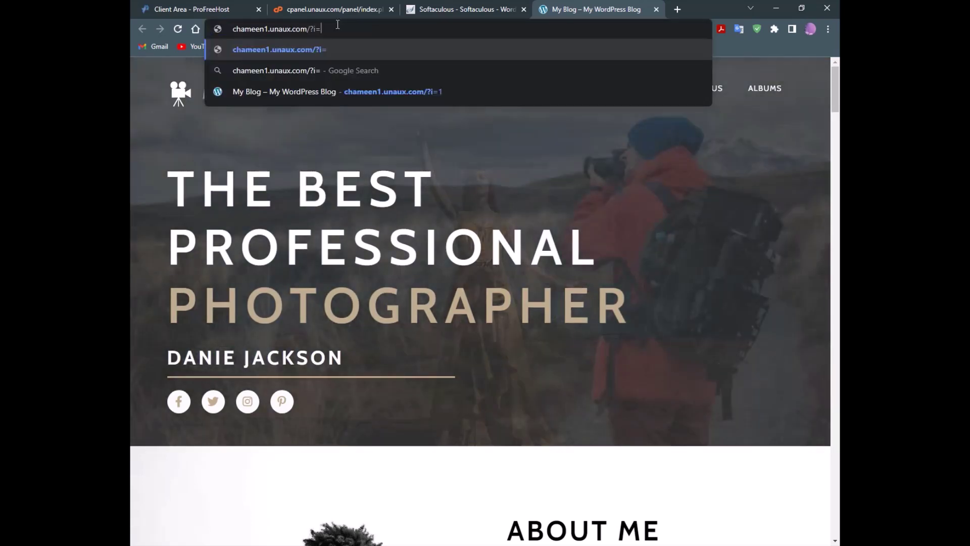
key(BackSpace)
key(BackSpace)
key(BackSpace)
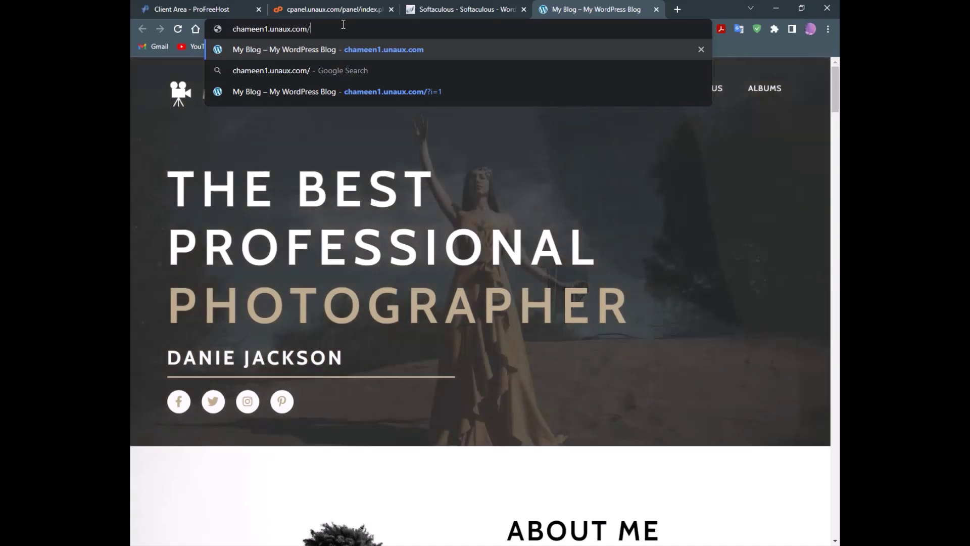
text(wp)
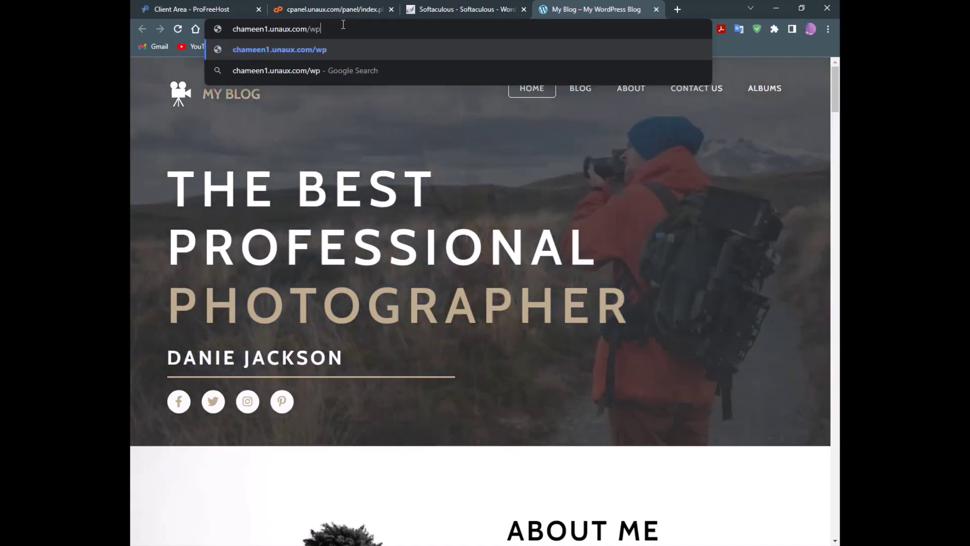
text(-admin)
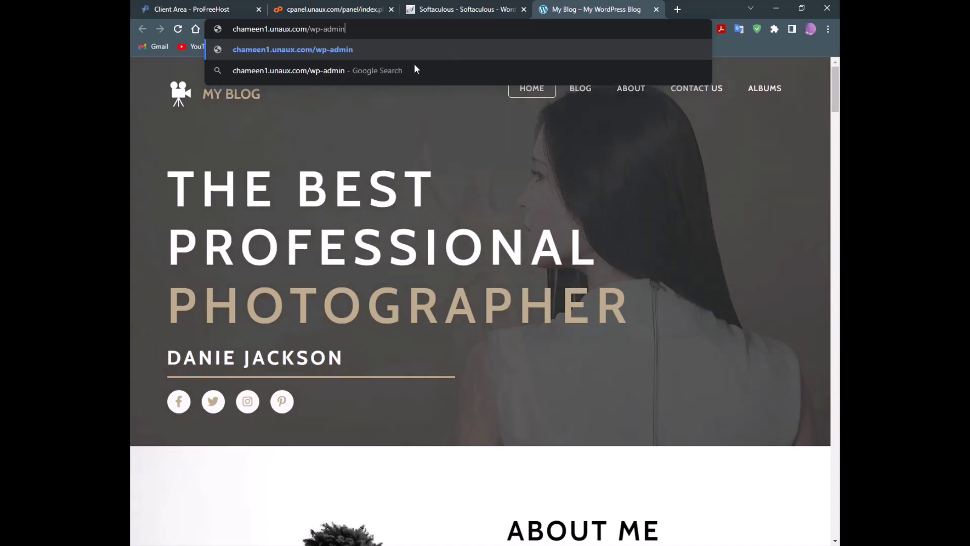
key(Return)
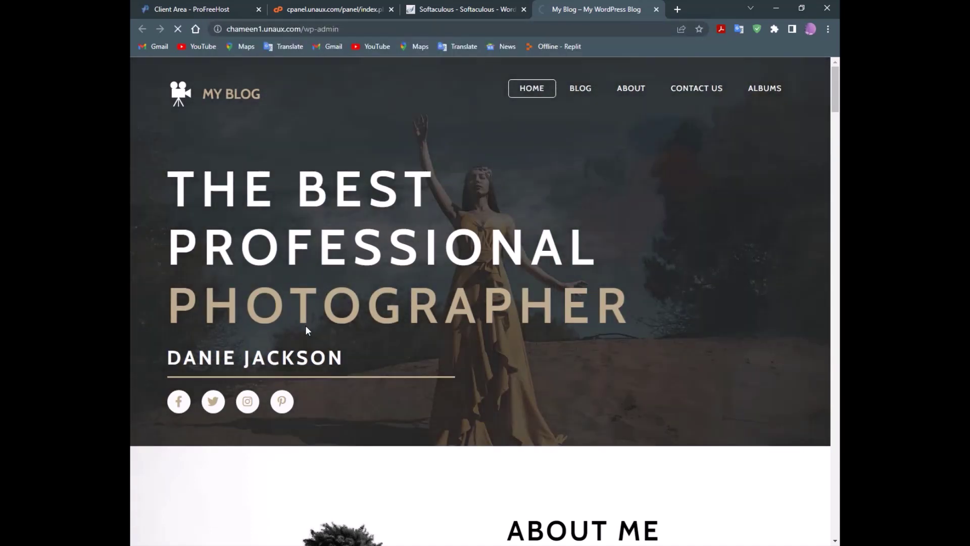